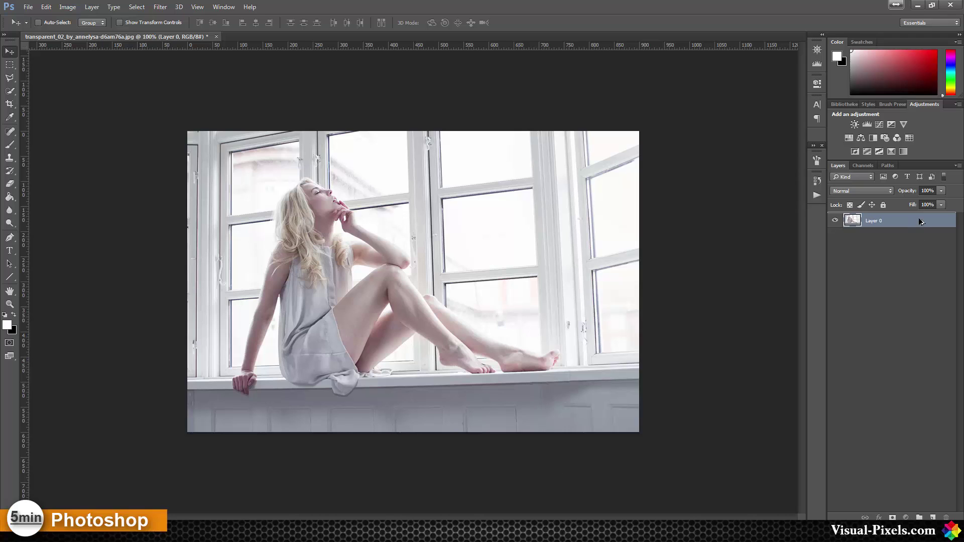
Duplicate Layer 0 and set the copy to Soft Light blending at 74% opacity
key("ctrl+j")
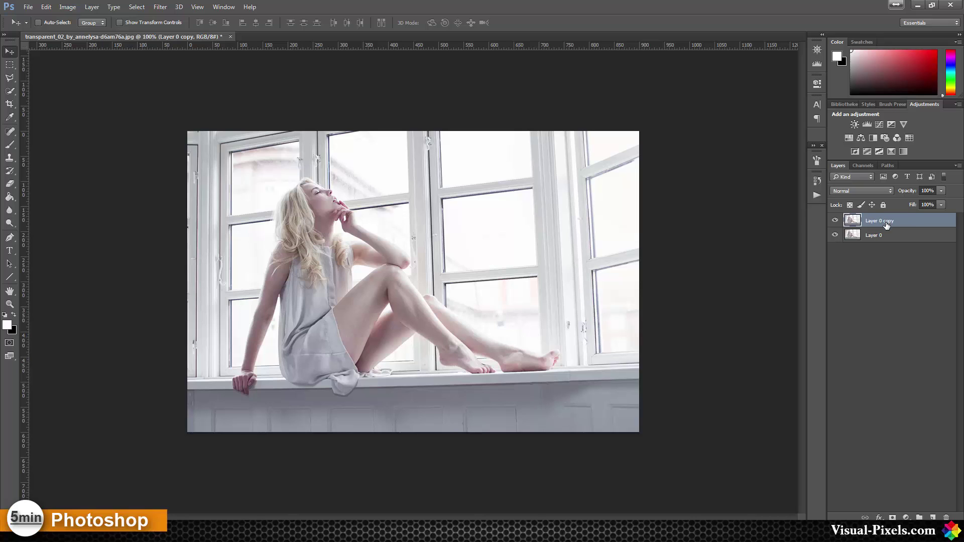
left_click(883, 191)
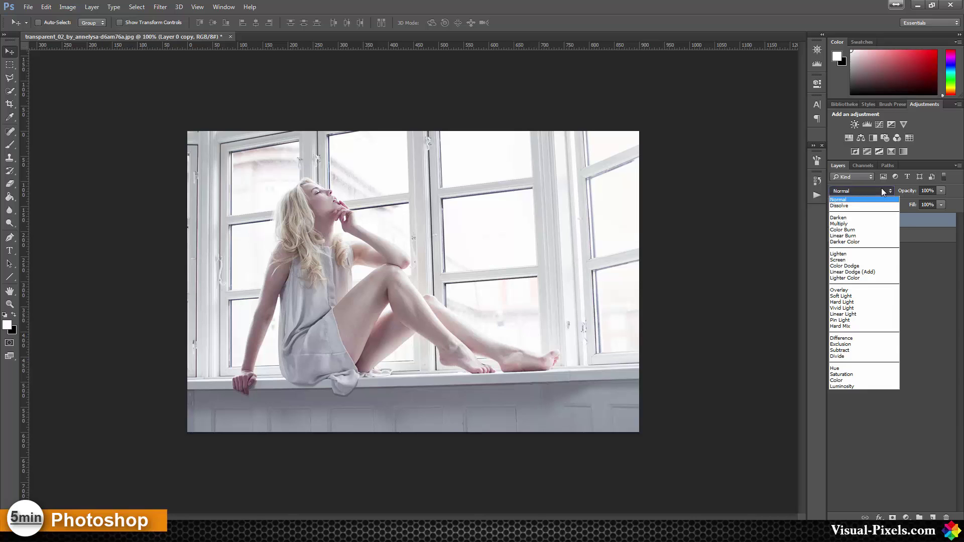
left_click(856, 297)
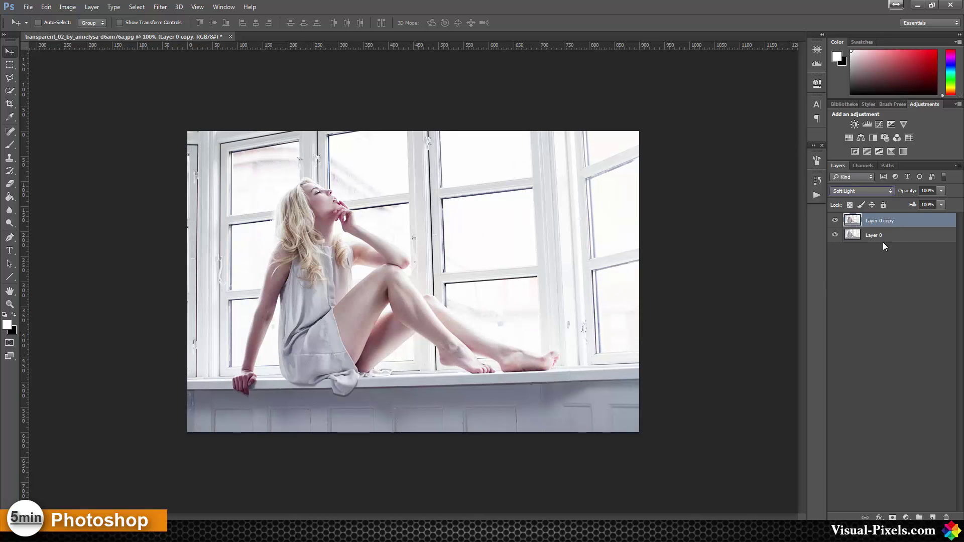
left_click(941, 191)
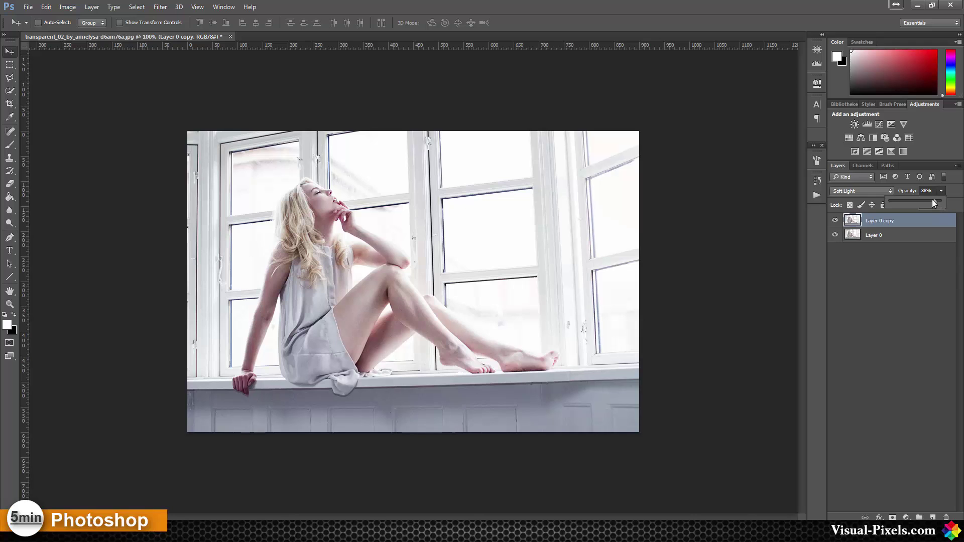
Toggle the Soft Light copy's visibility to compare before and after, leaving it visible
left_click(835, 222)
left_click(835, 223)
left_click(835, 224)
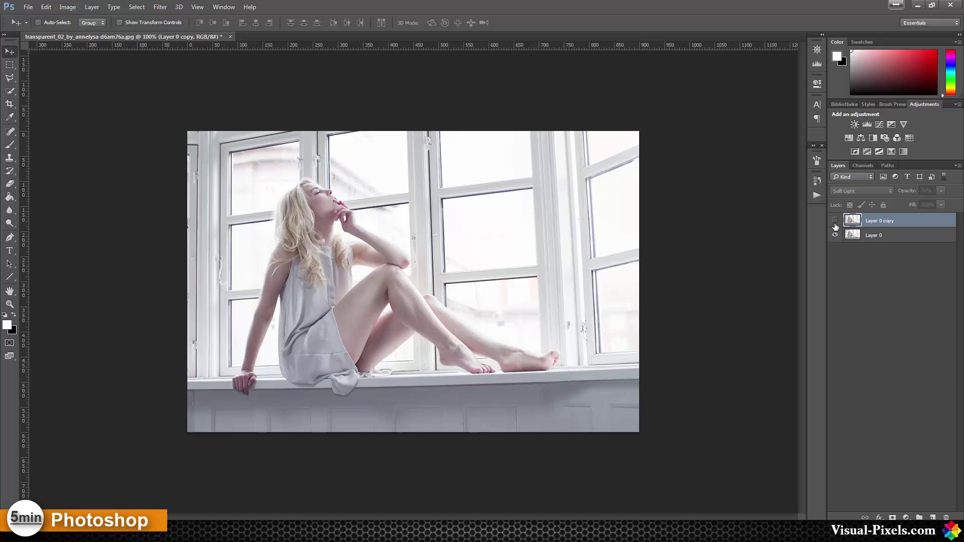
left_click(836, 223)
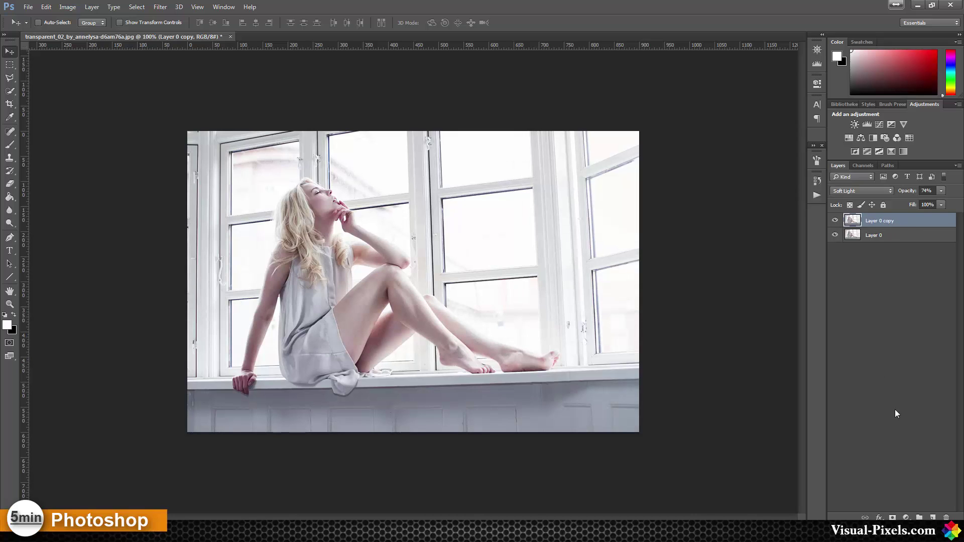
Add a Gradient fill layer and bring up its gradient colours for editing
left_click(907, 519)
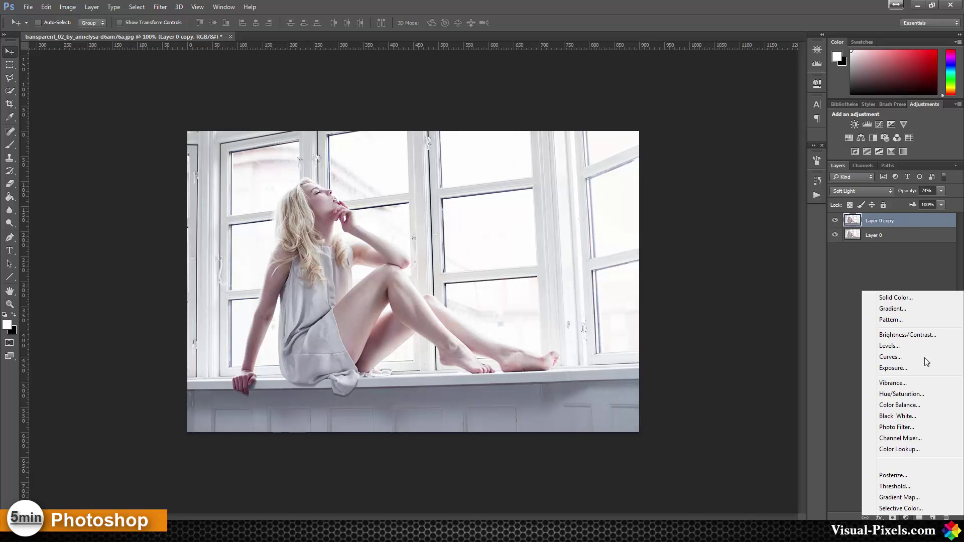
left_click(914, 304)
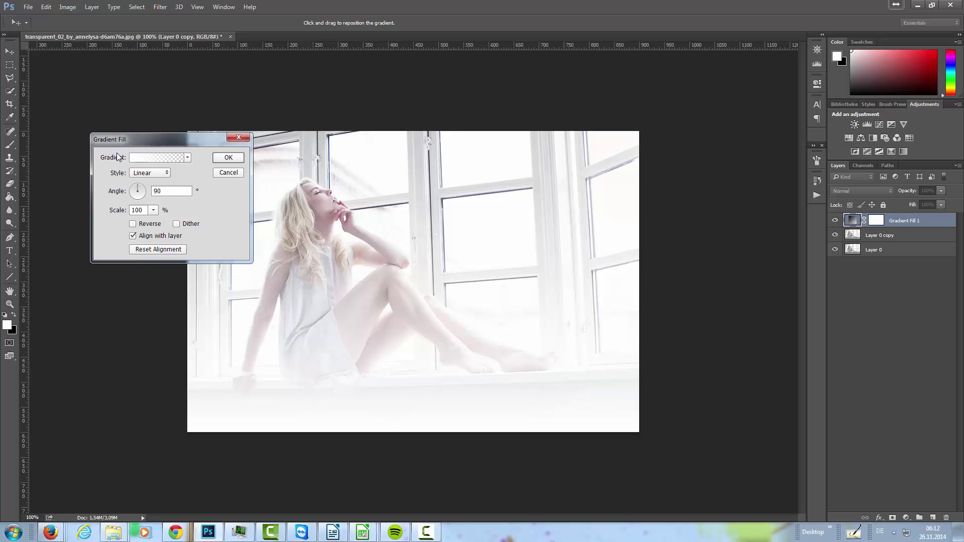
left_click(158, 160)
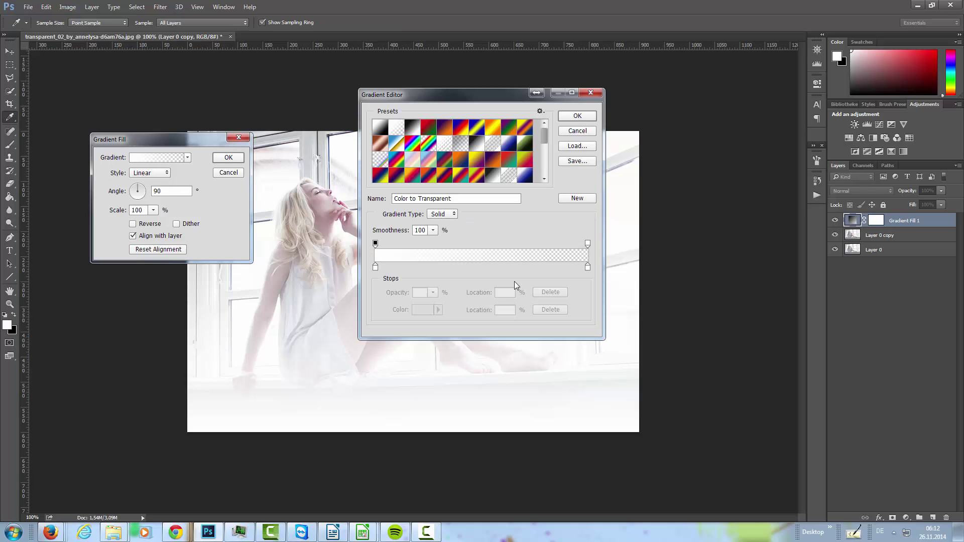
Change the gradient's right colour stop to pale yellow fcee93
left_click(587, 268)
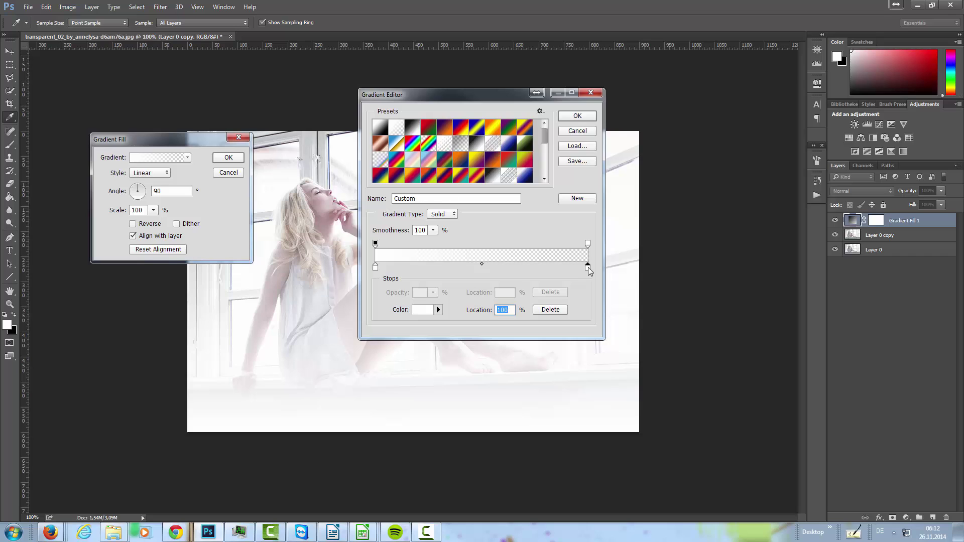
double_click(588, 267)
left_click_drag(491, 224, 495, 250)
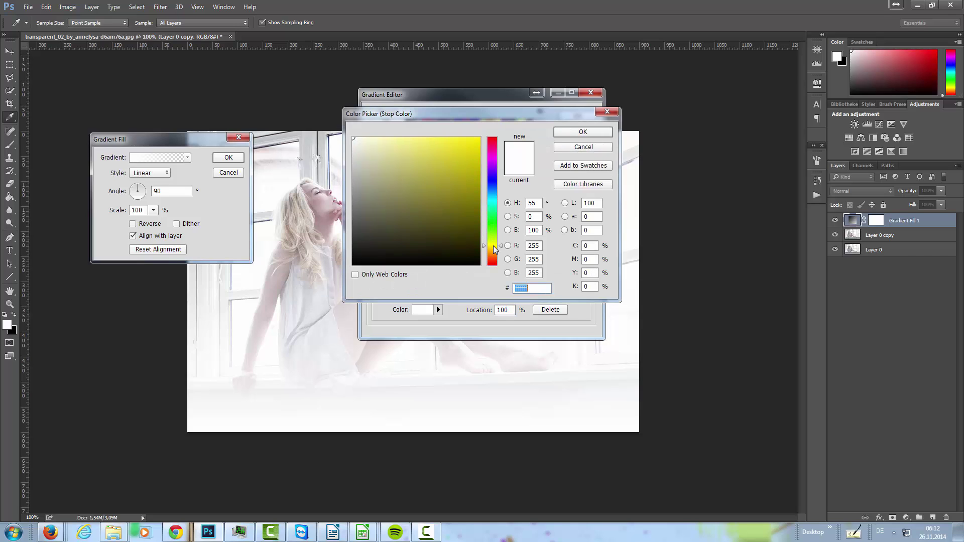
left_click_drag(460, 173, 431, 137)
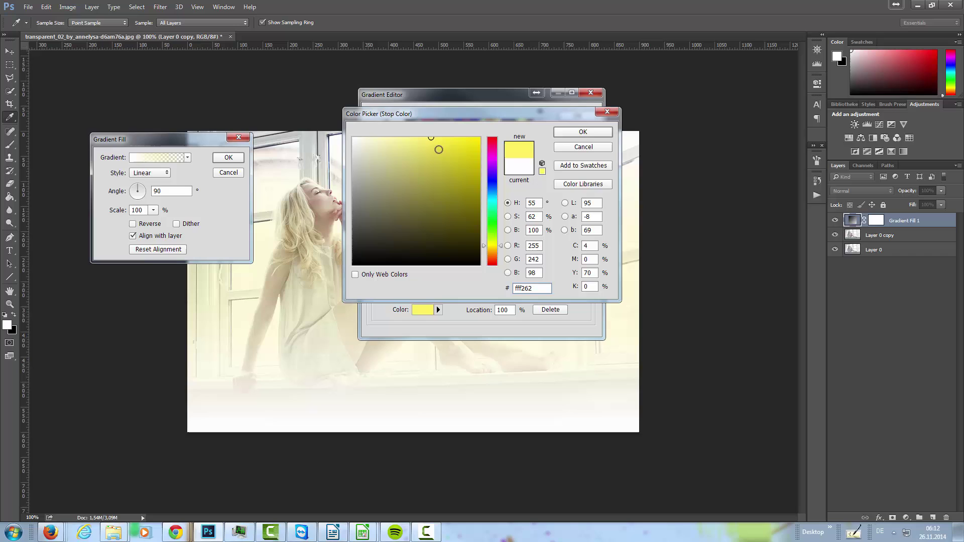
left_click_drag(502, 247, 502, 247)
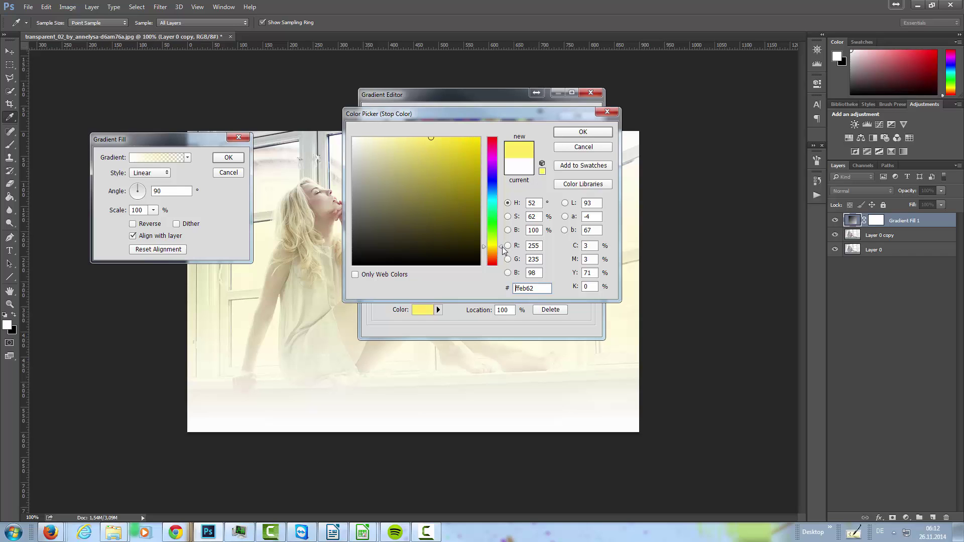
left_click_drag(429, 148, 405, 138)
left_click(583, 131)
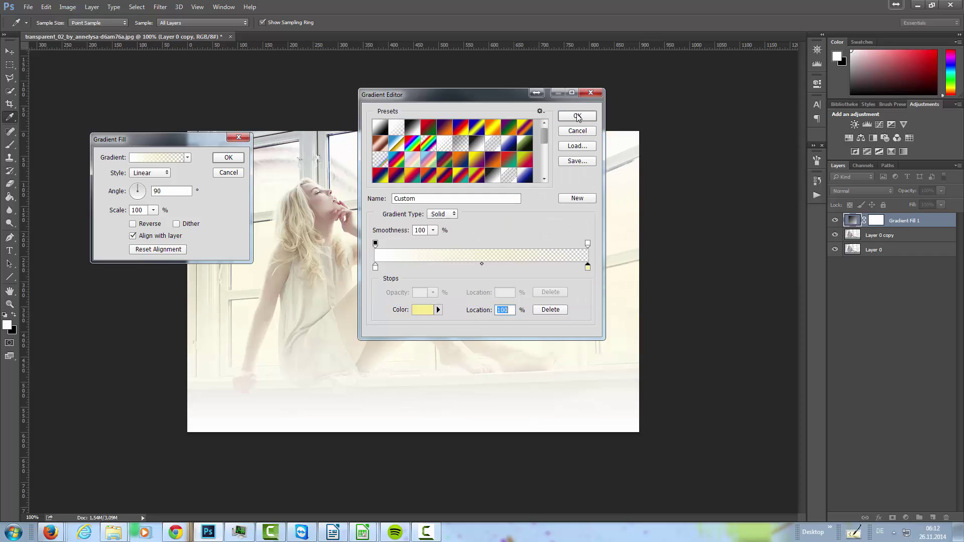
Switch the yellow gradient to Diamond style and drag its glow down toward the windowsill
left_click(577, 116)
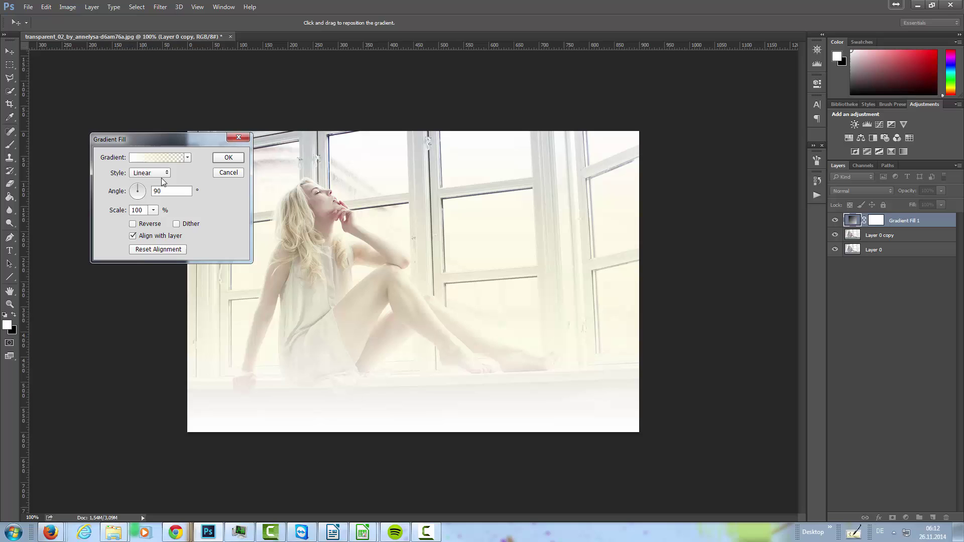
left_click(163, 173)
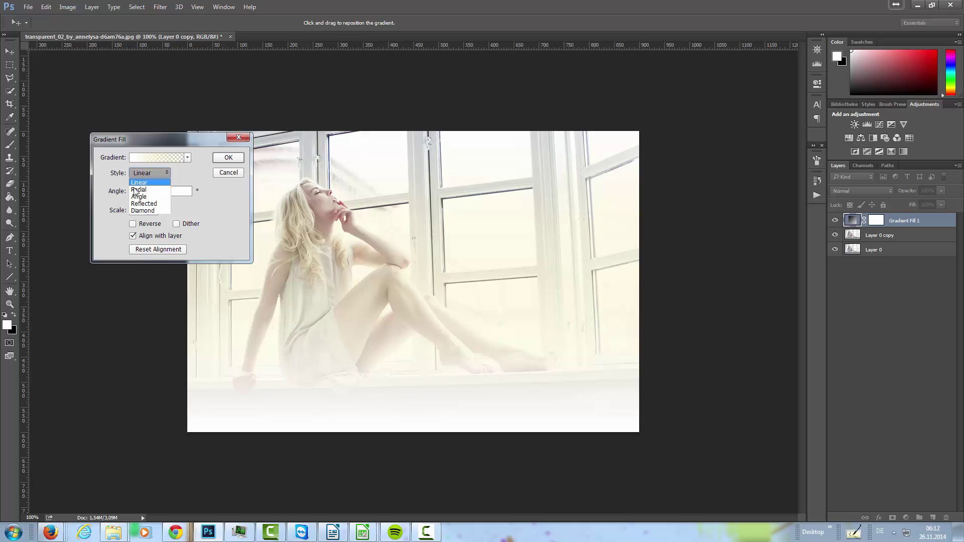
left_click(149, 212)
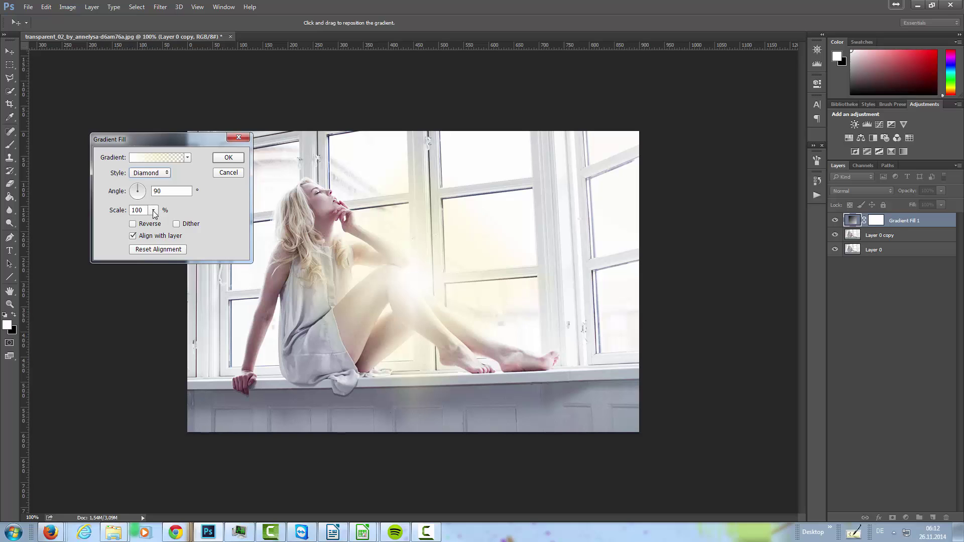
left_click_drag(411, 279, 504, 304)
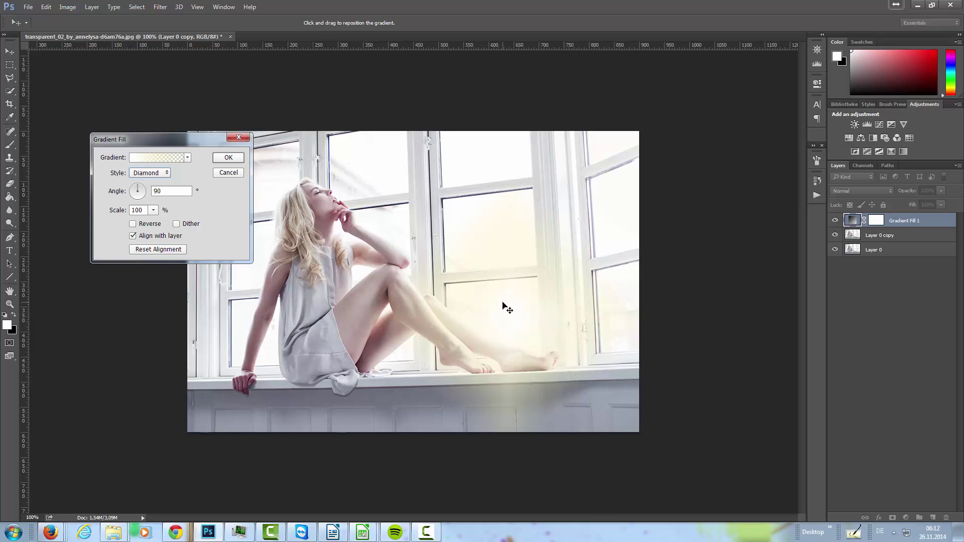
left_click_drag(503, 304, 500, 300)
Rotate the glow to 60,26°, scale it to 60%, and move it onto the upper window
left_click_drag(134, 195, 145, 184)
left_click(153, 210)
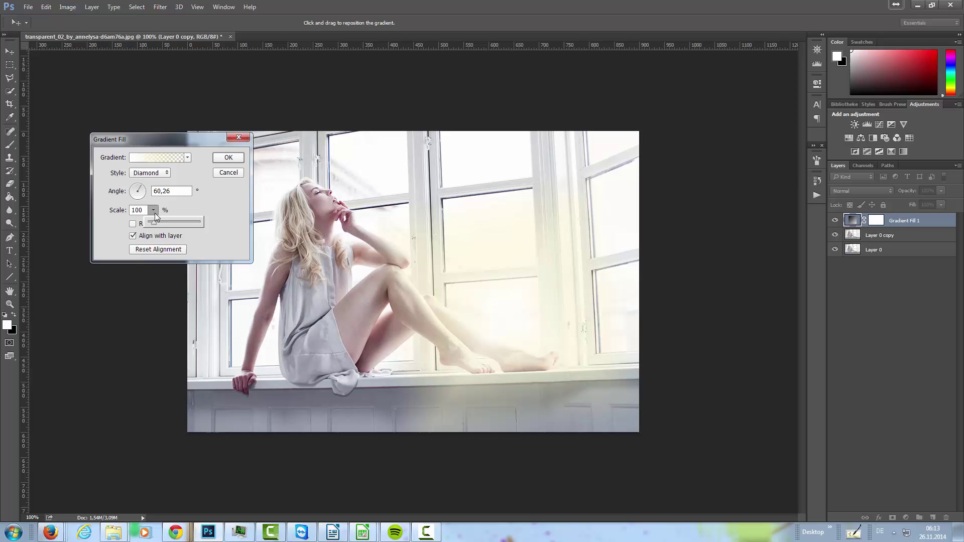
left_click_drag(154, 222, 151, 222)
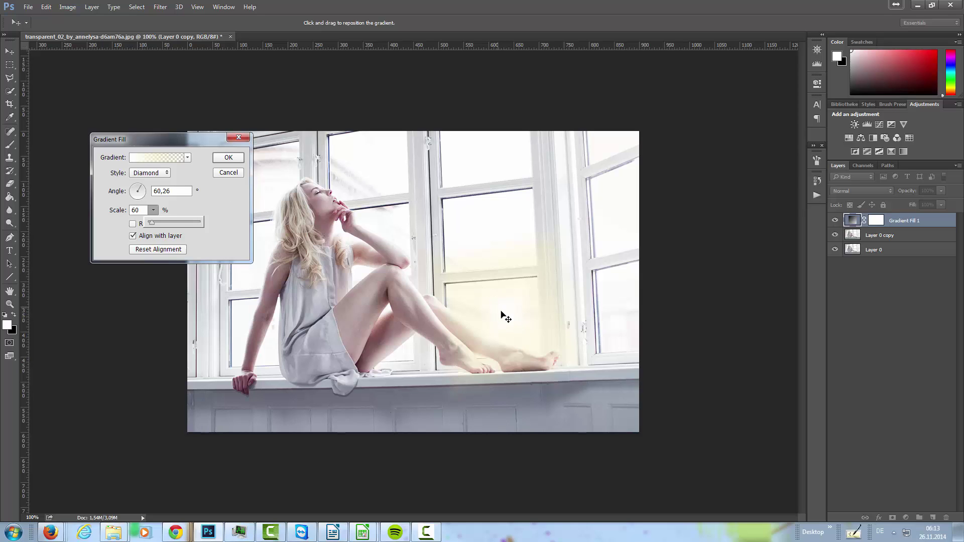
left_click_drag(501, 318, 504, 171)
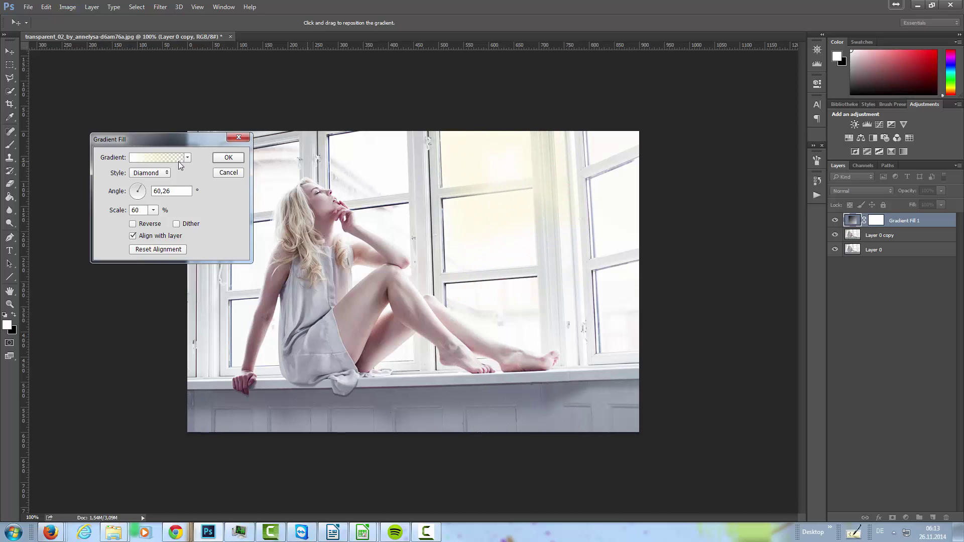
Lighten the gradient's right stop to a paler lemon yellow fffcb4
left_click(185, 158)
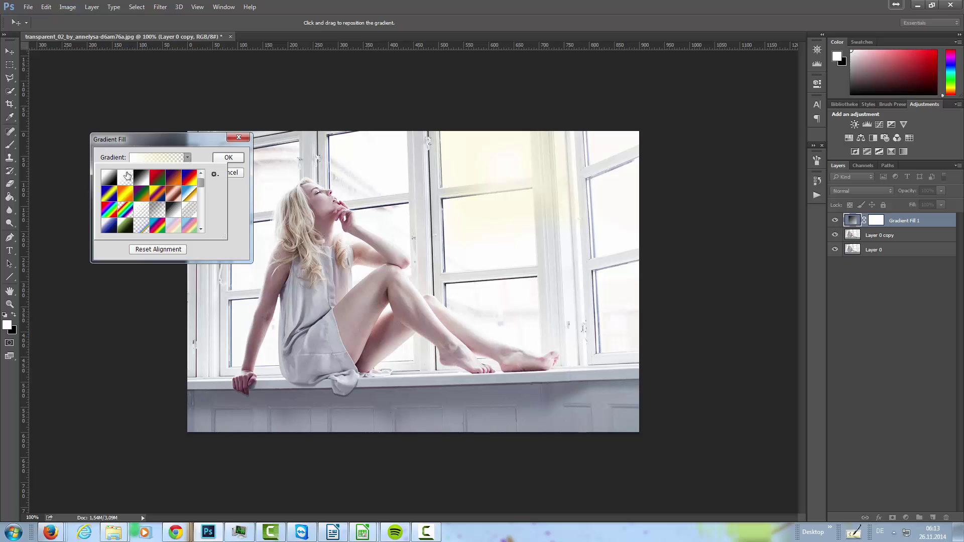
left_click(154, 156)
left_click(155, 158)
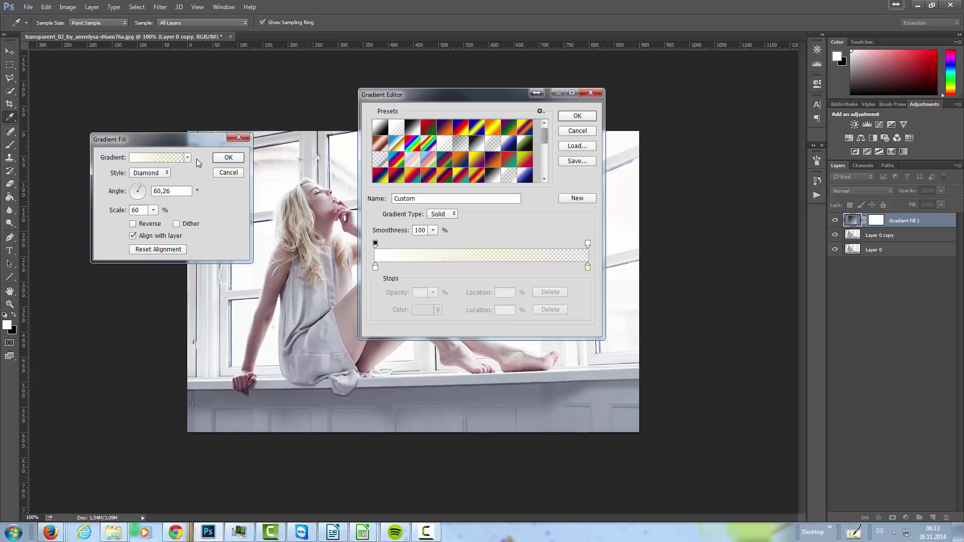
left_click(587, 269)
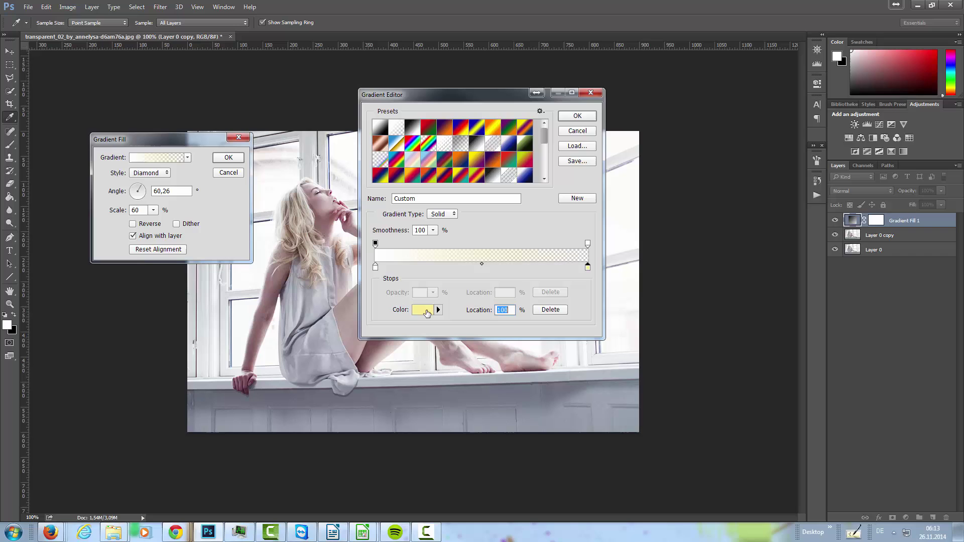
left_click(424, 312)
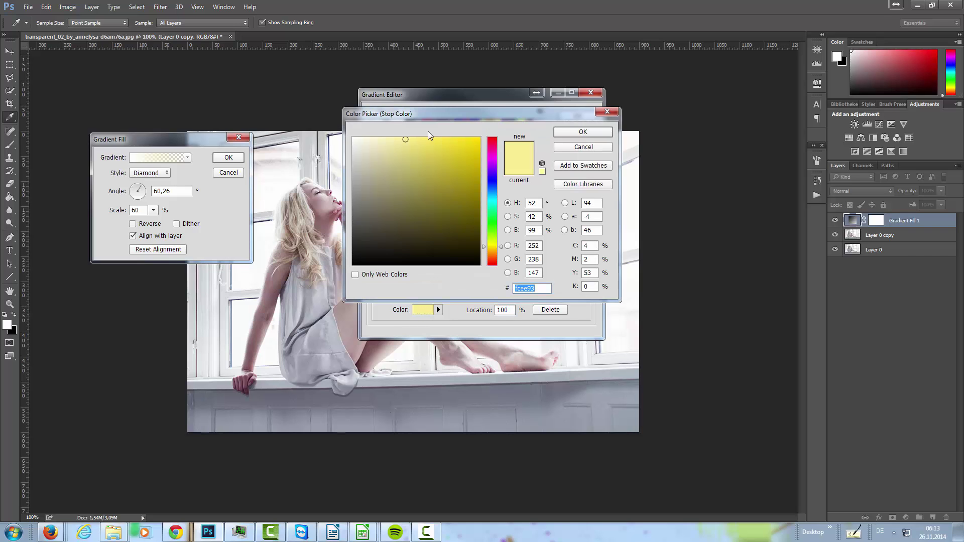
left_click_drag(404, 138, 390, 137)
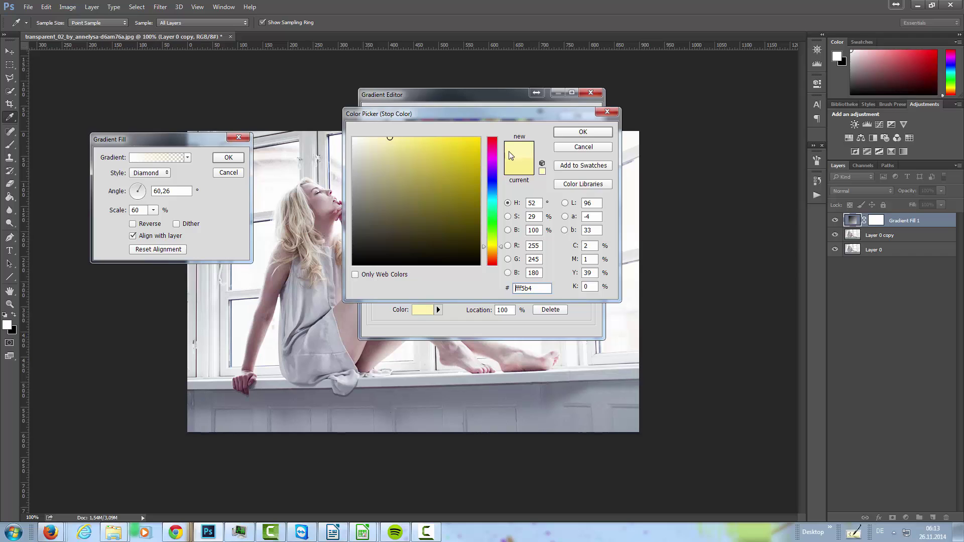
left_click(504, 247)
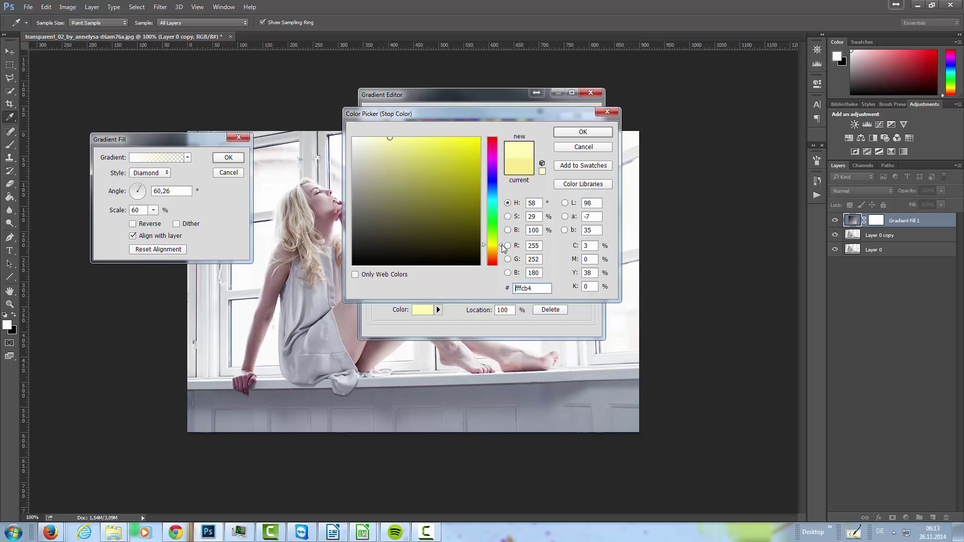
left_click(584, 134)
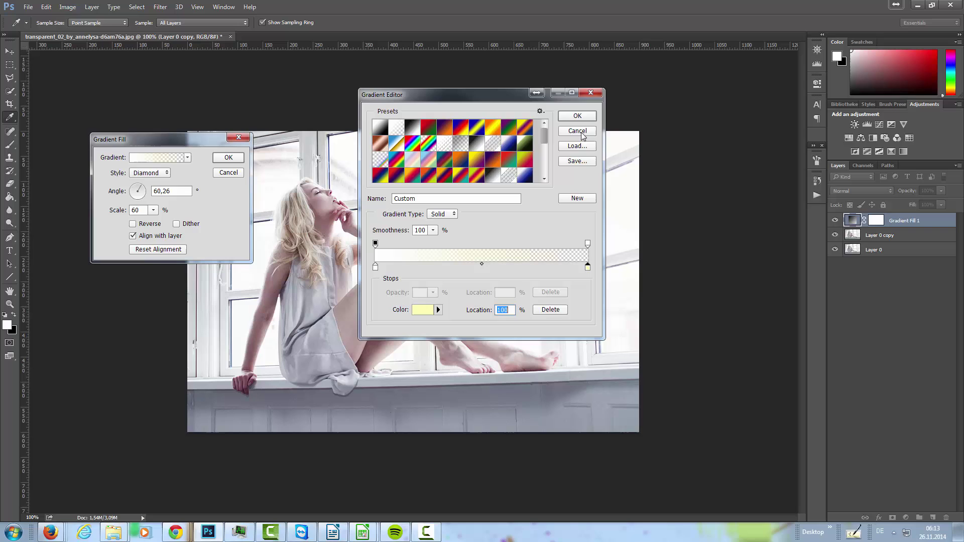
Accept the edited gradient and commit the Gradient Fill 1 layer with its settings
left_click(576, 117)
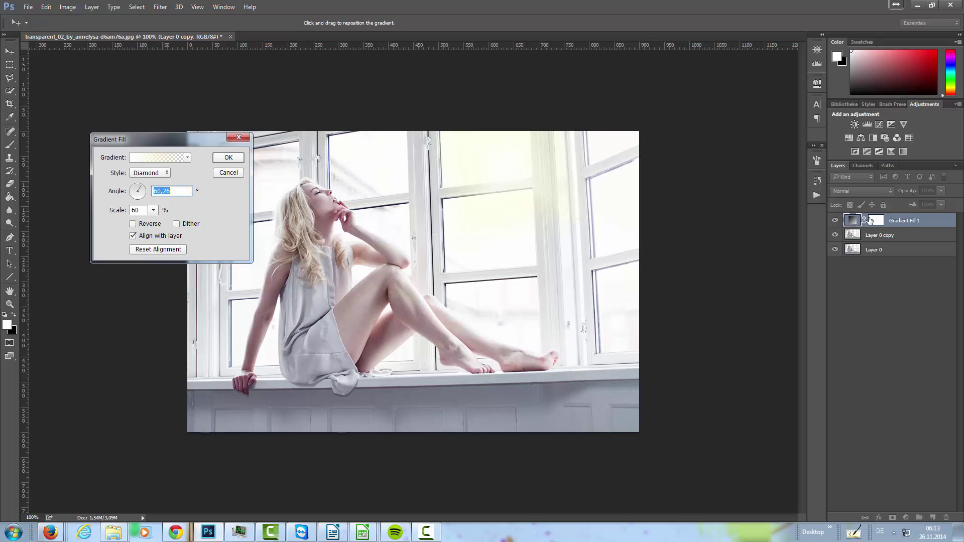
left_click(896, 221)
left_click(224, 158)
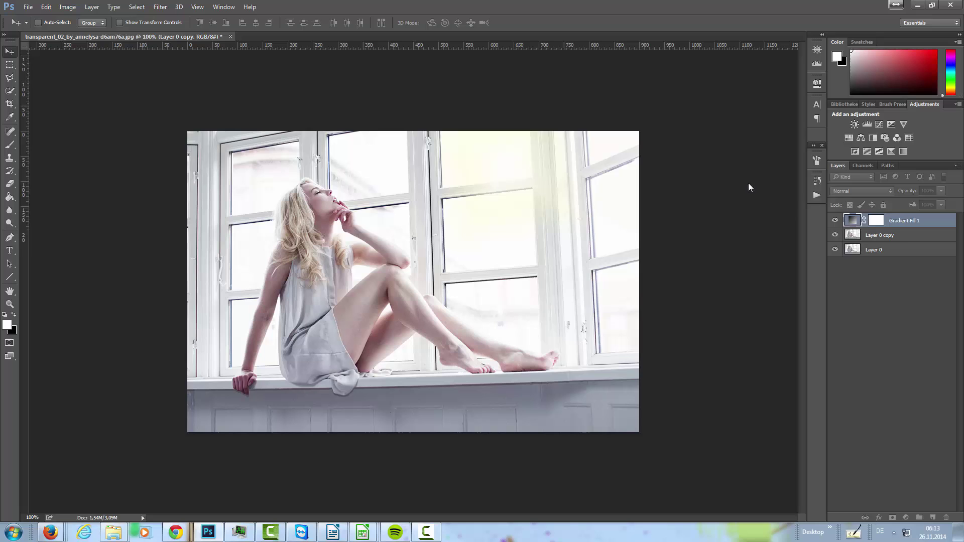
left_click(886, 191)
Set the glow layer to Screen, then duplicate it and enlarge the copy to 110% scale
left_click(854, 260)
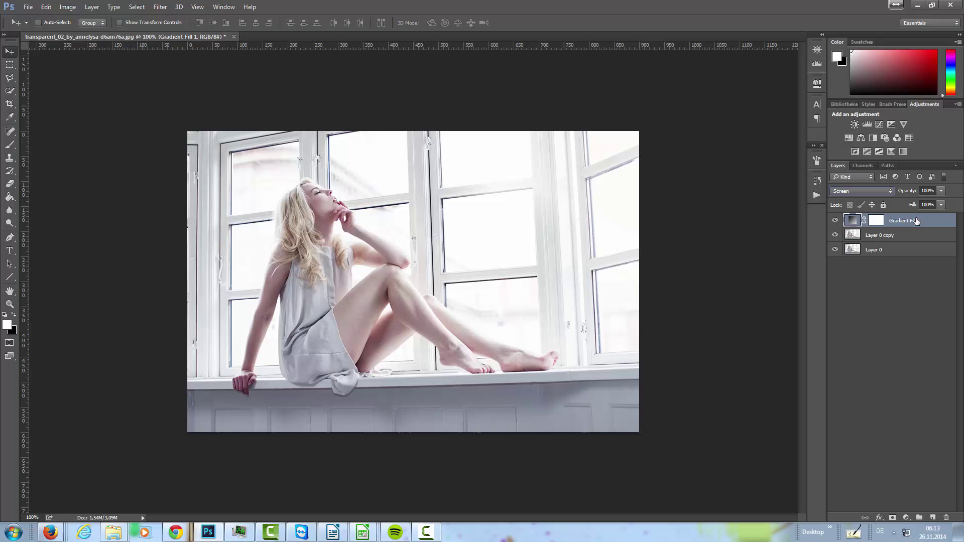
key("ctrl+j")
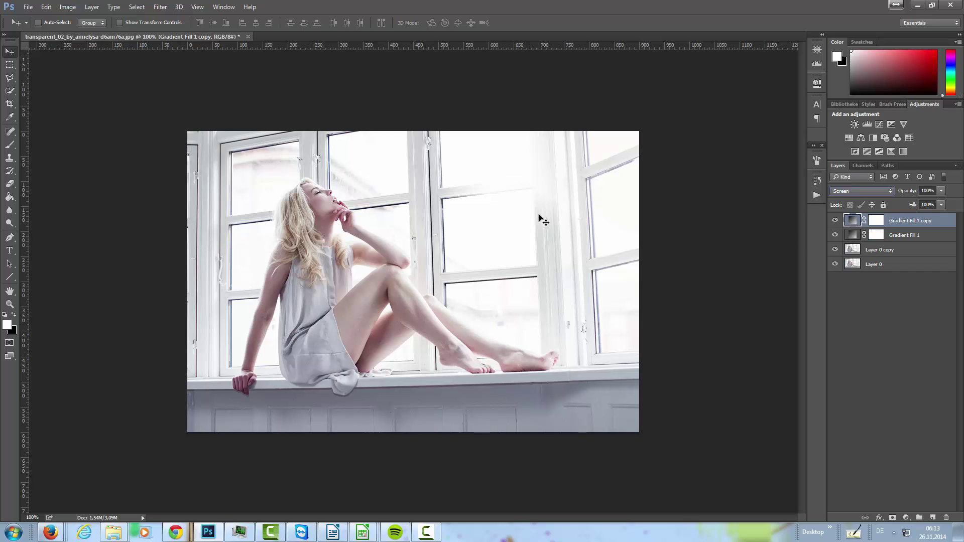
left_click_drag(507, 168, 498, 274)
double_click(854, 226)
left_click_drag(517, 173, 502, 314)
left_click(153, 210)
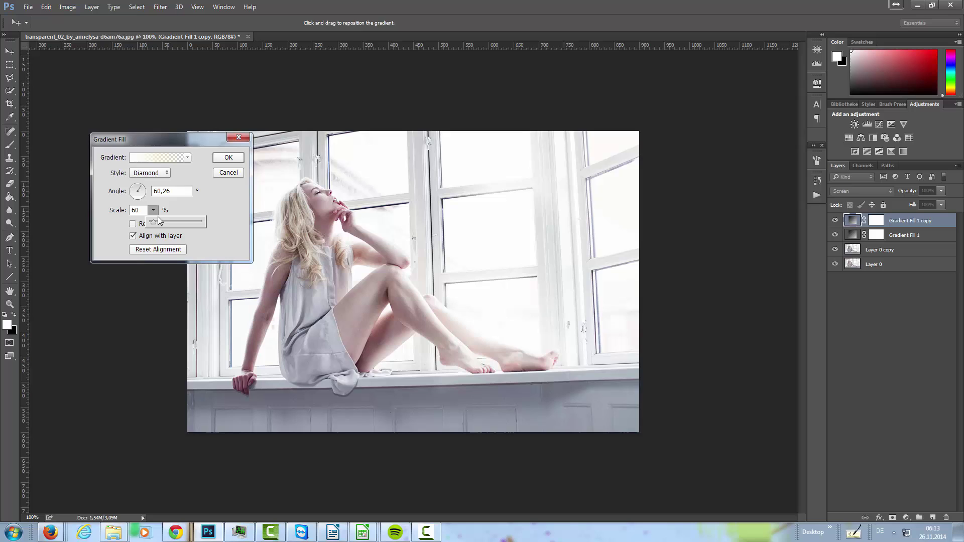
left_click_drag(154, 222, 156, 223)
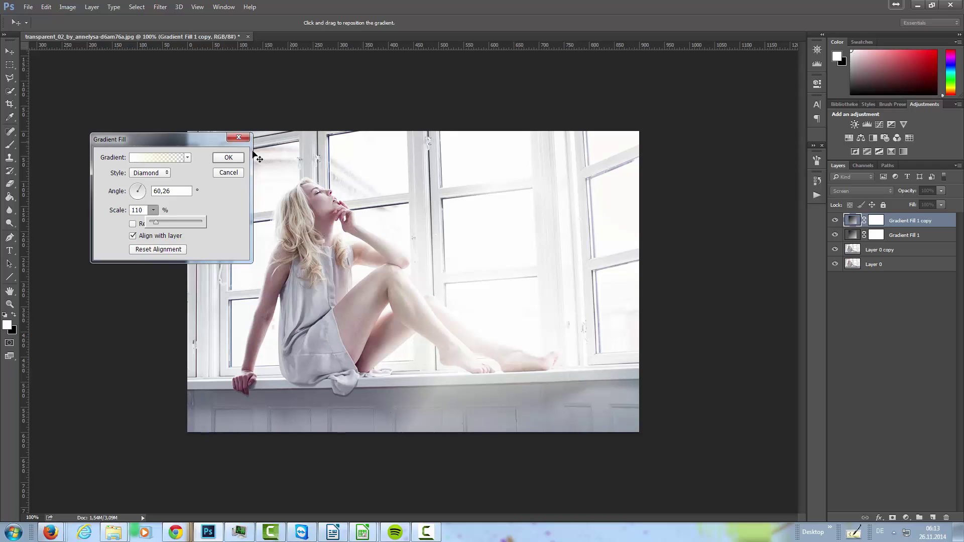
left_click(229, 157)
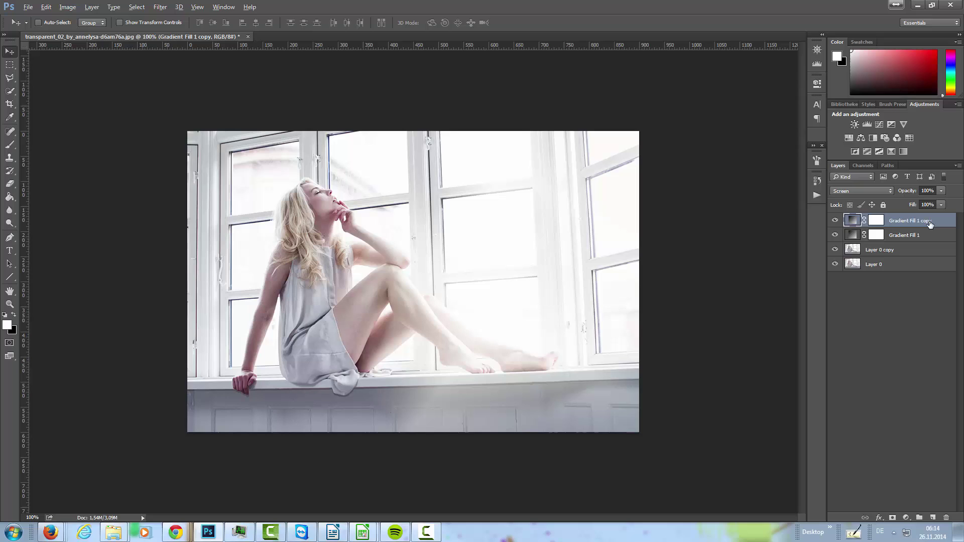
Duplicate the glow again, move it up and left, and shrink it to 70% scale
key("ctrl+j")
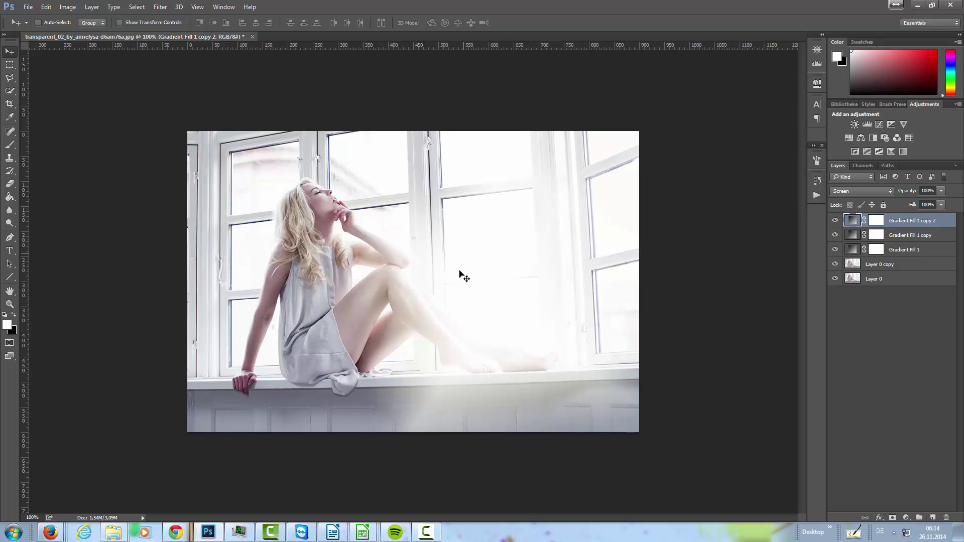
left_click_drag(434, 237, 361, 183)
double_click(866, 226)
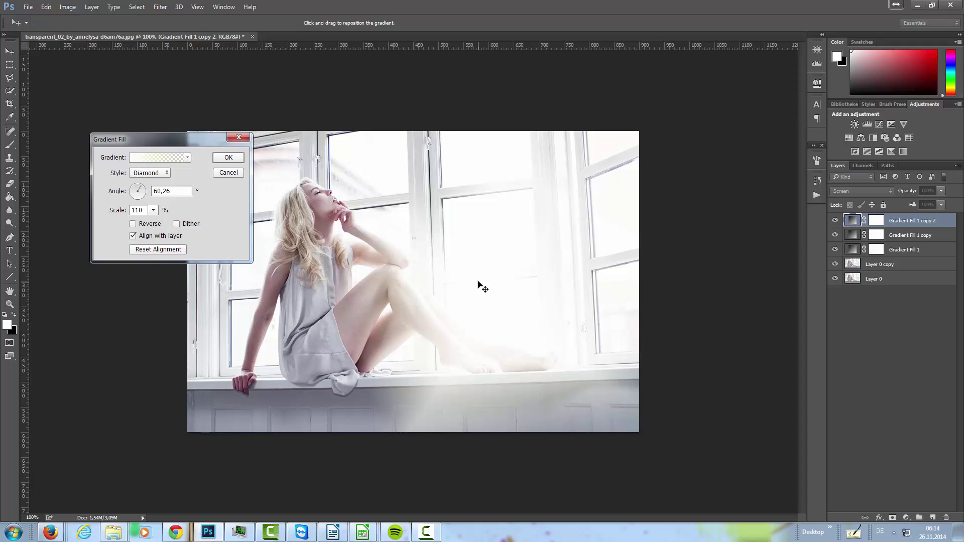
left_click_drag(480, 284, 370, 166)
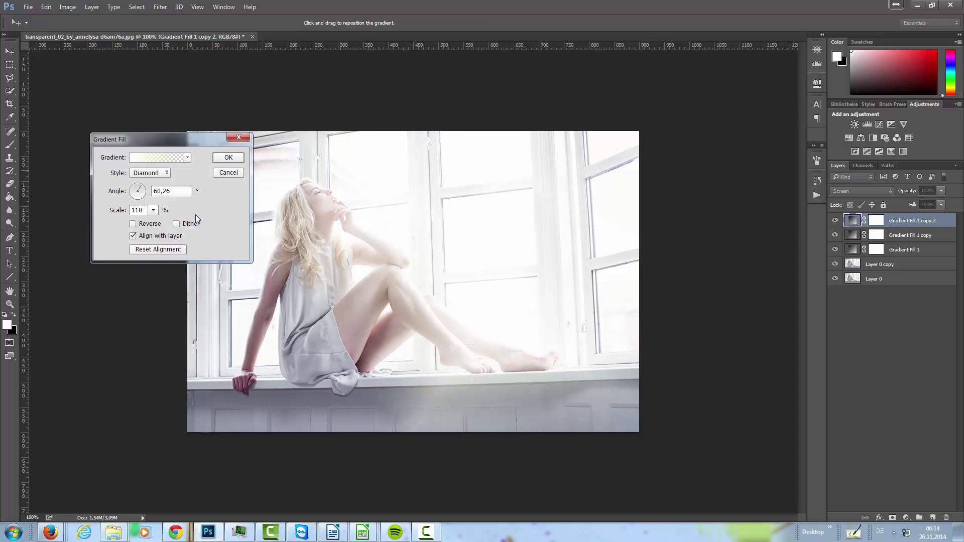
left_click(153, 210)
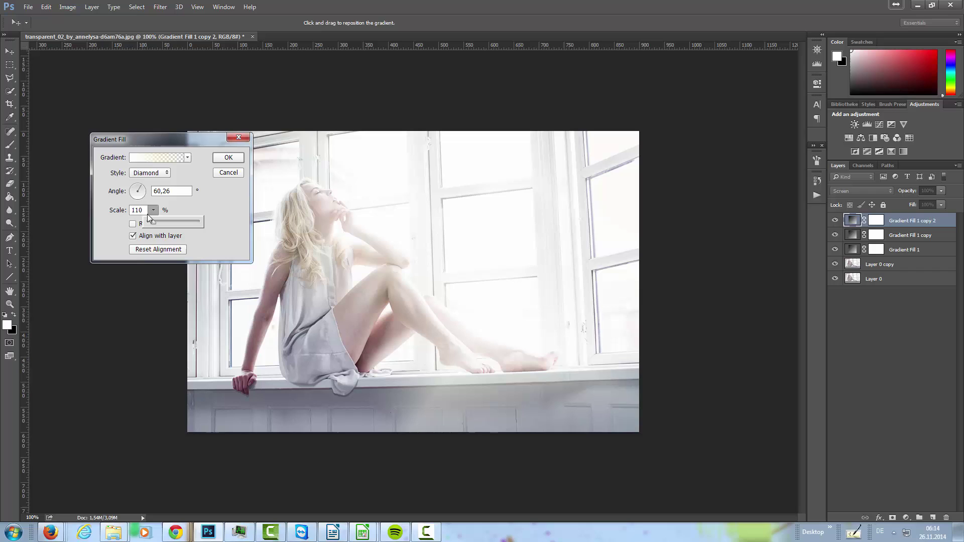
left_click_drag(154, 221, 152, 221)
left_click(228, 158)
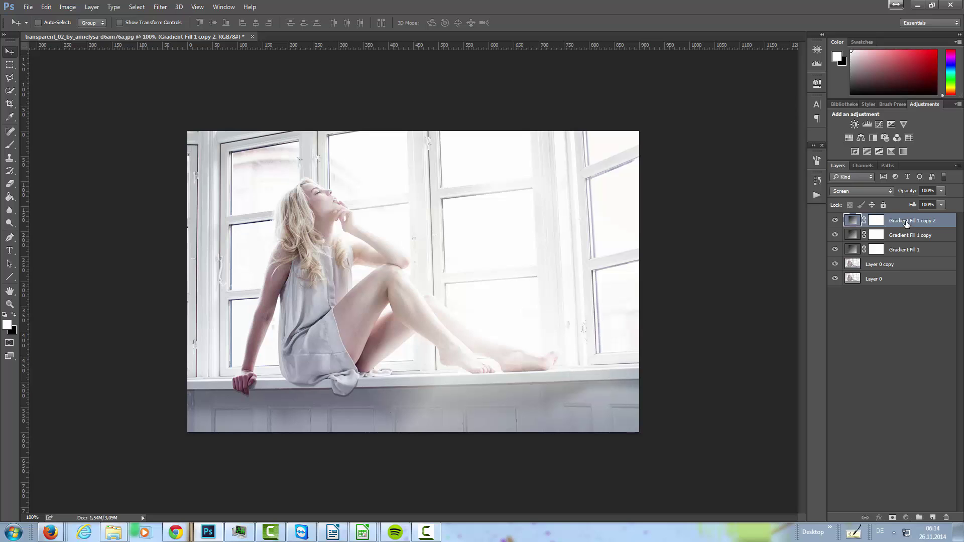
Add glow copy 3 centred on the woman's left side at 50% scale
key("ctrl+j")
left_click_drag(423, 204, 367, 253)
double_click(859, 221)
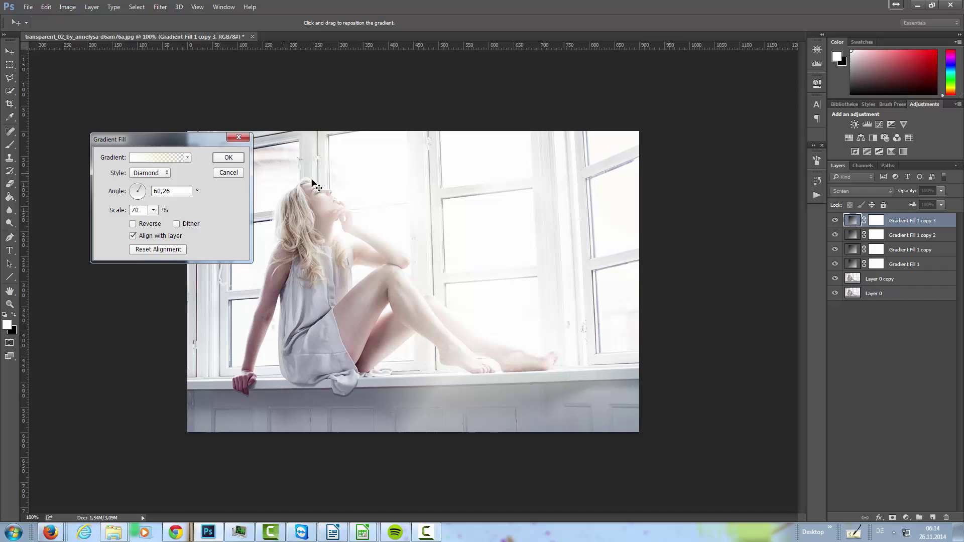
left_click_drag(383, 204, 273, 360)
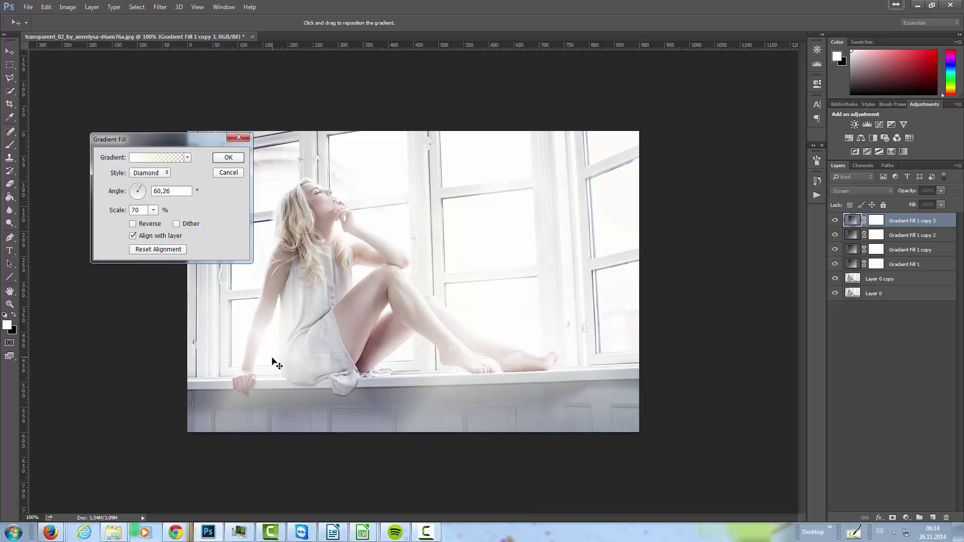
left_click(153, 210)
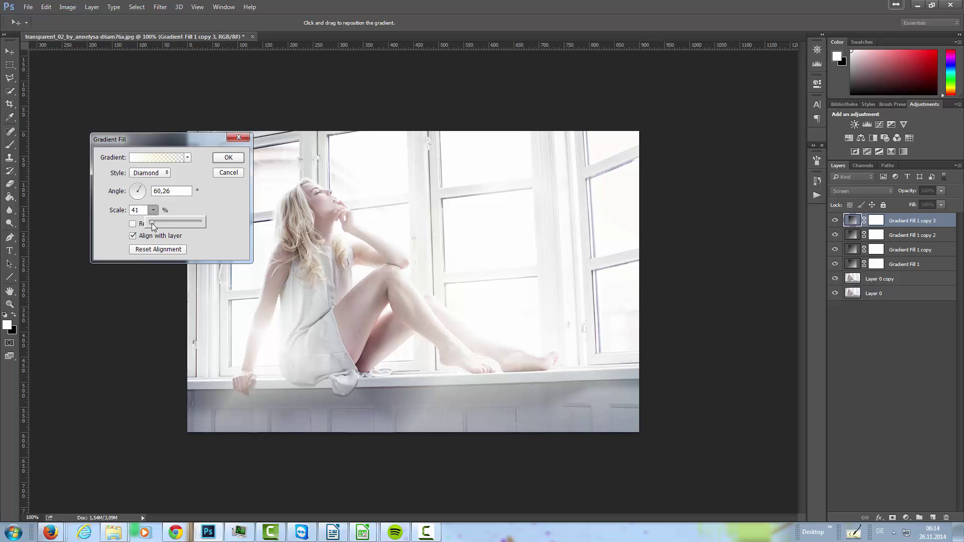
left_click_drag(154, 226, 153, 226)
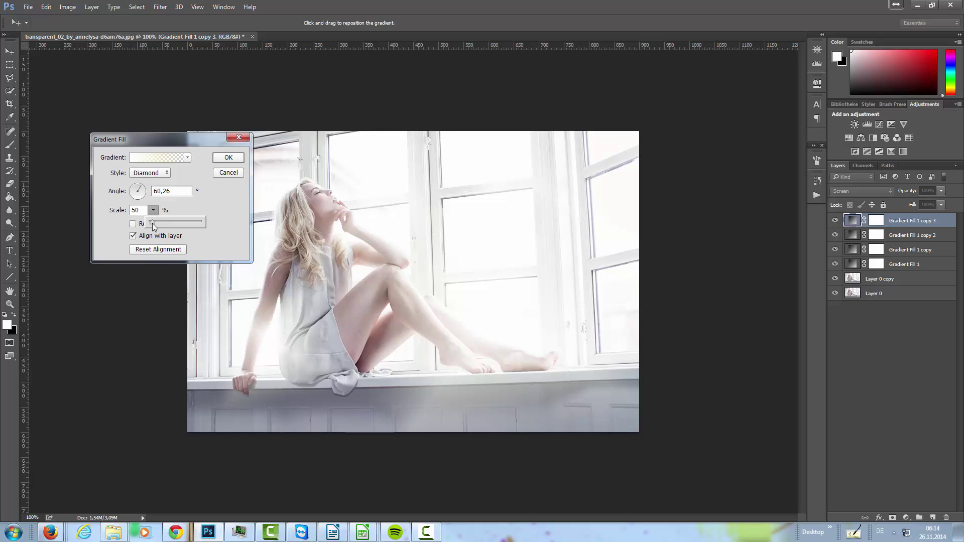
left_click(227, 159)
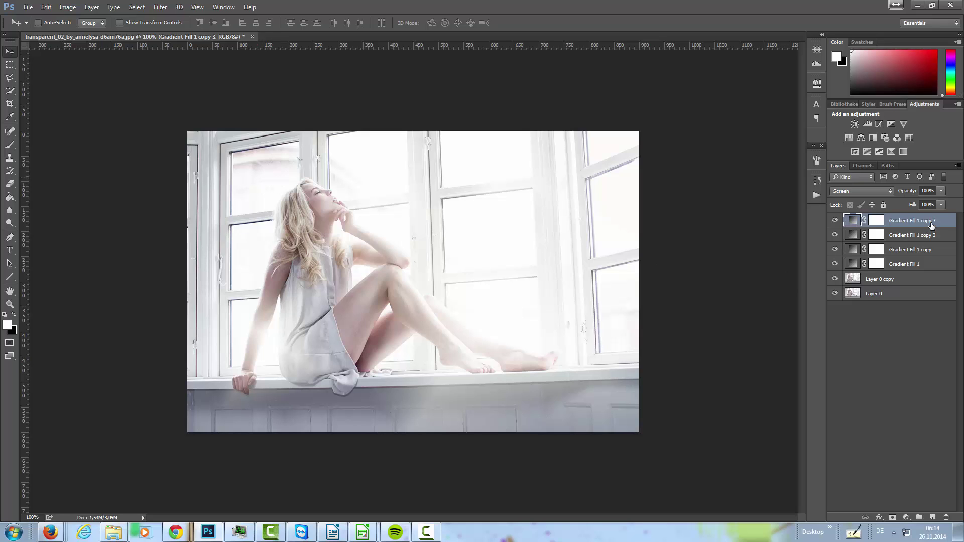
Add glow copy 4 moved up toward the woman's face at 90% scale
key("ctrl+j")
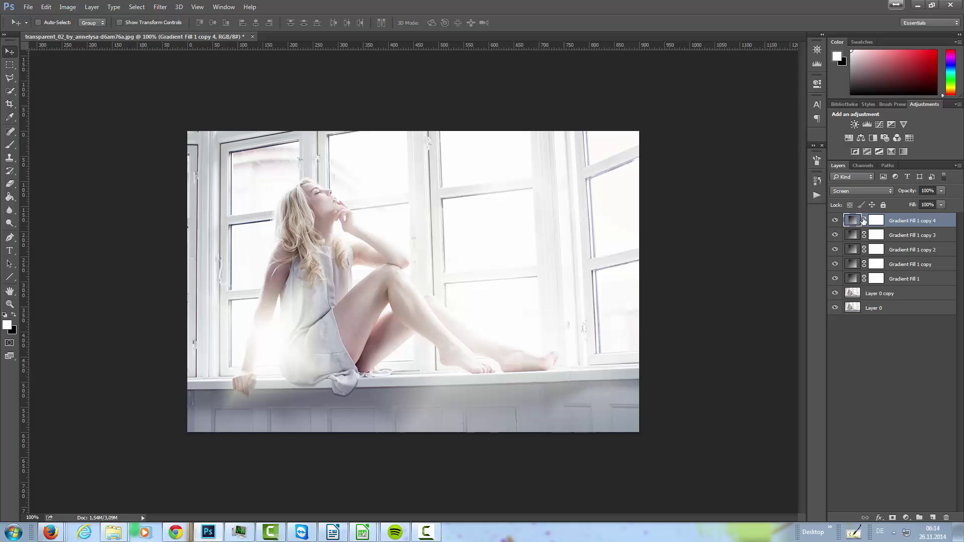
double_click(853, 221)
left_click_drag(310, 353, 280, 175)
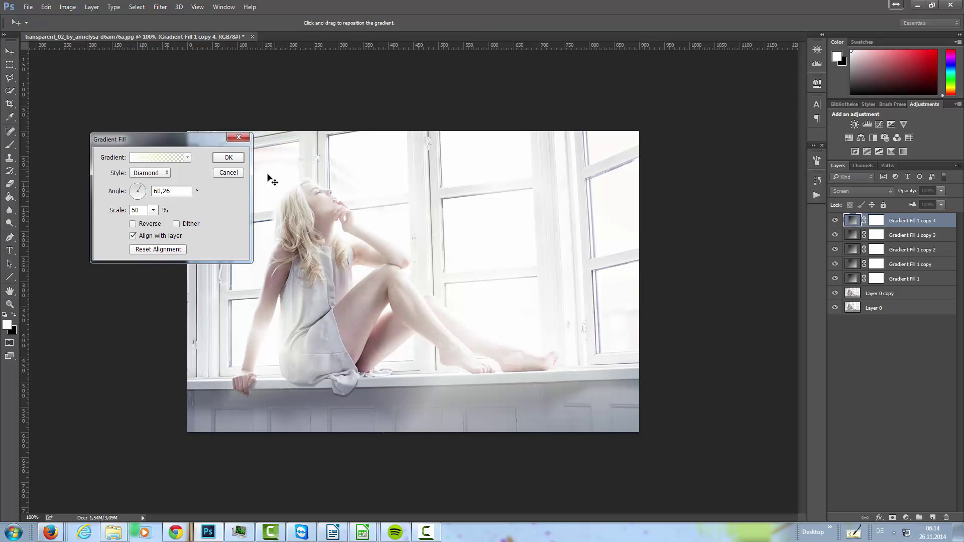
left_click(153, 210)
left_click_drag(148, 223, 154, 223)
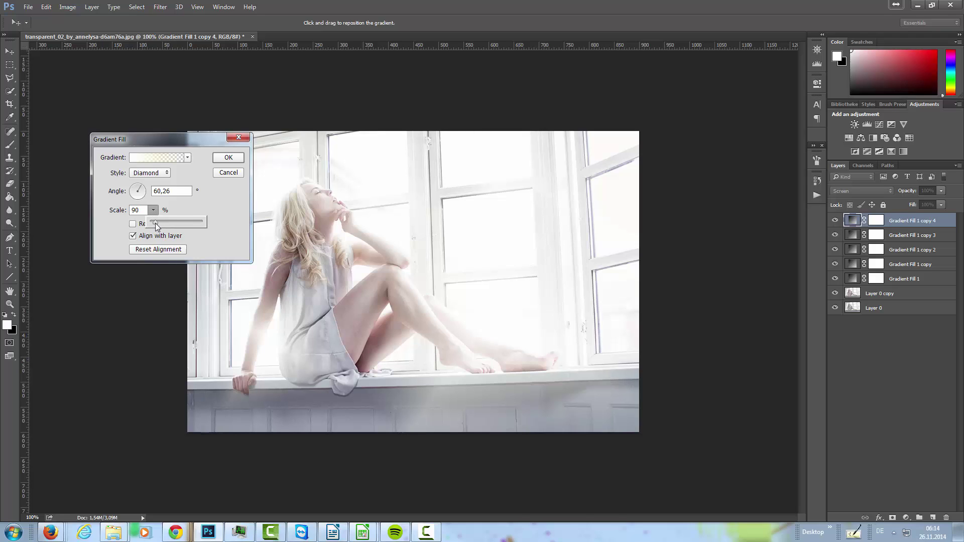
left_click(228, 158)
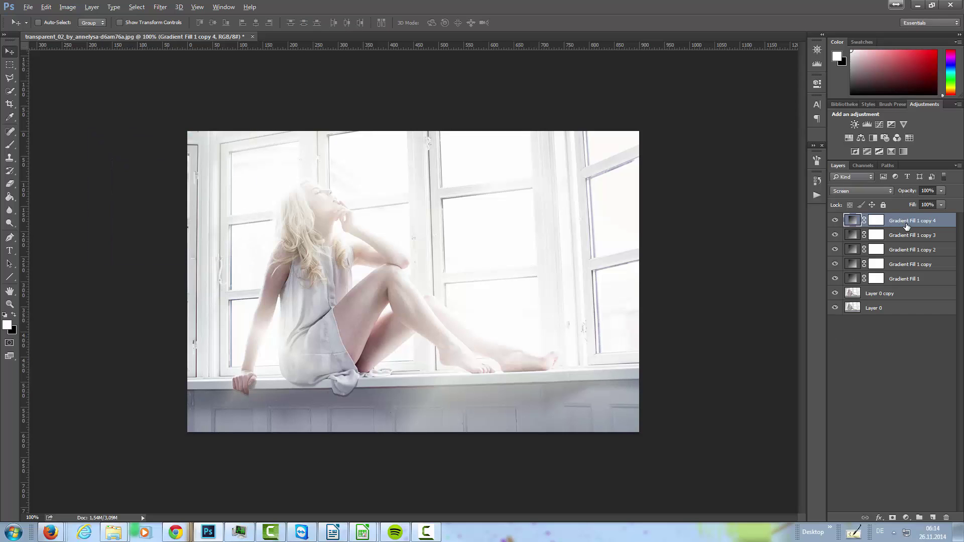
Add glow copy 5 centred on the woman's legs at 60% scale
key("ctrl+j")
mouse_move(457, 260)
left_mouse_down()
mouse_move(447, 283)
mouse_move(451, 274)
left_mouse_up()
double_click(853, 220)
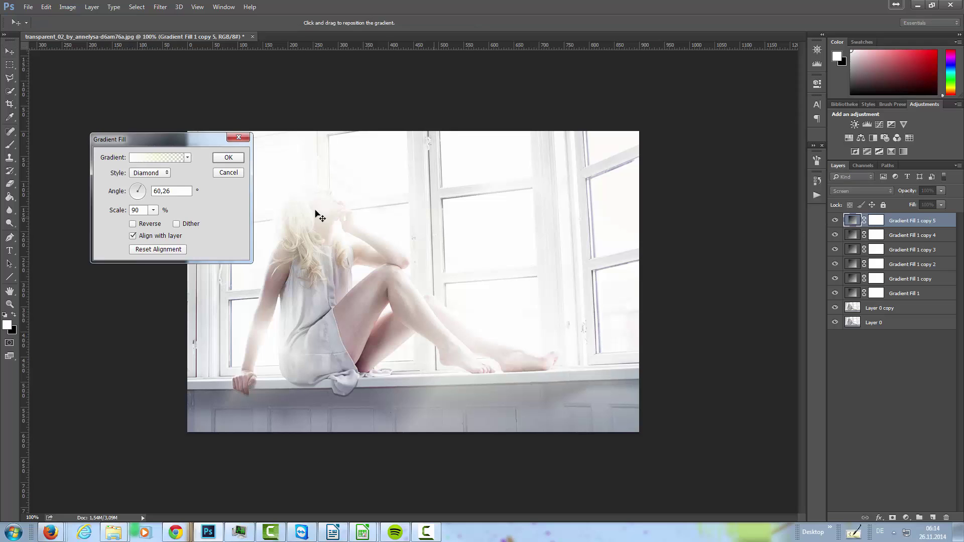
left_click_drag(288, 198, 417, 362)
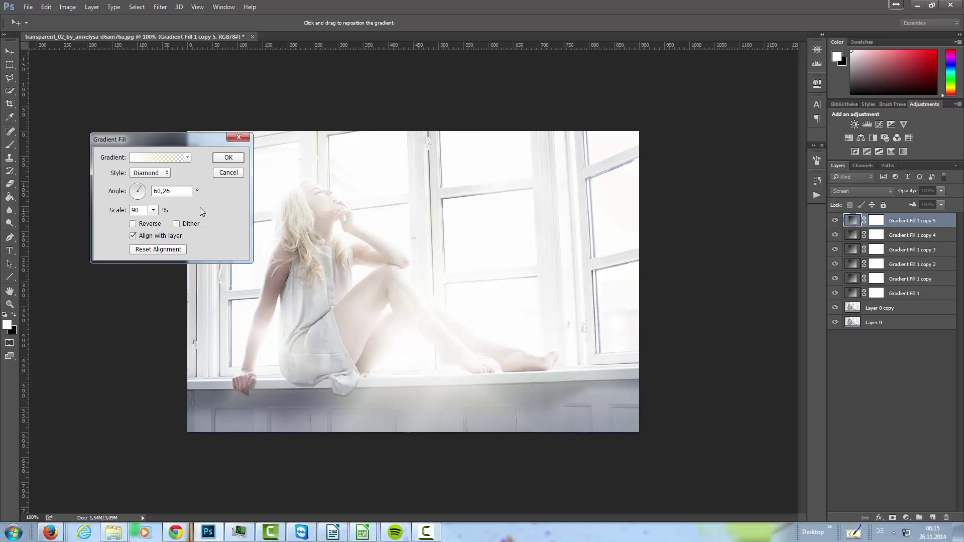
left_click(154, 210)
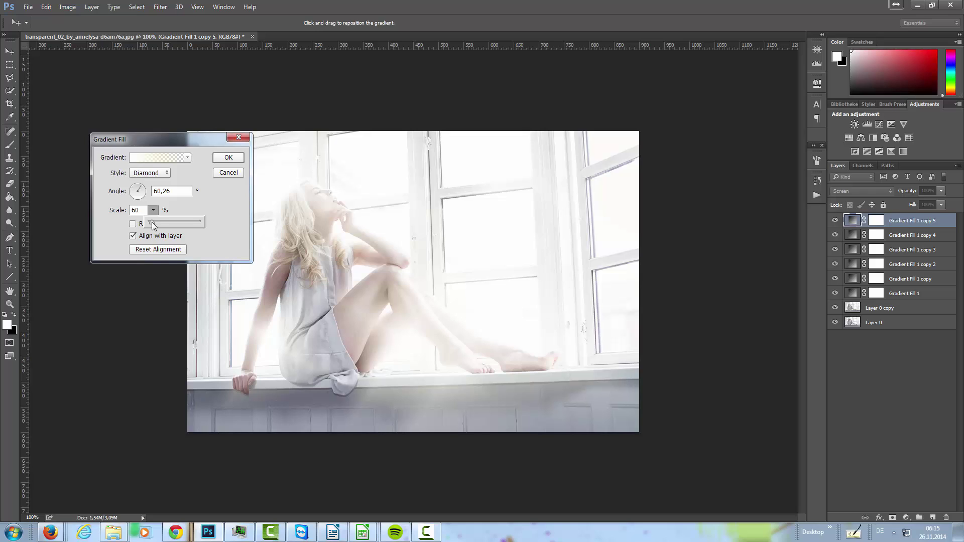
left_click(234, 160)
left_click(234, 160)
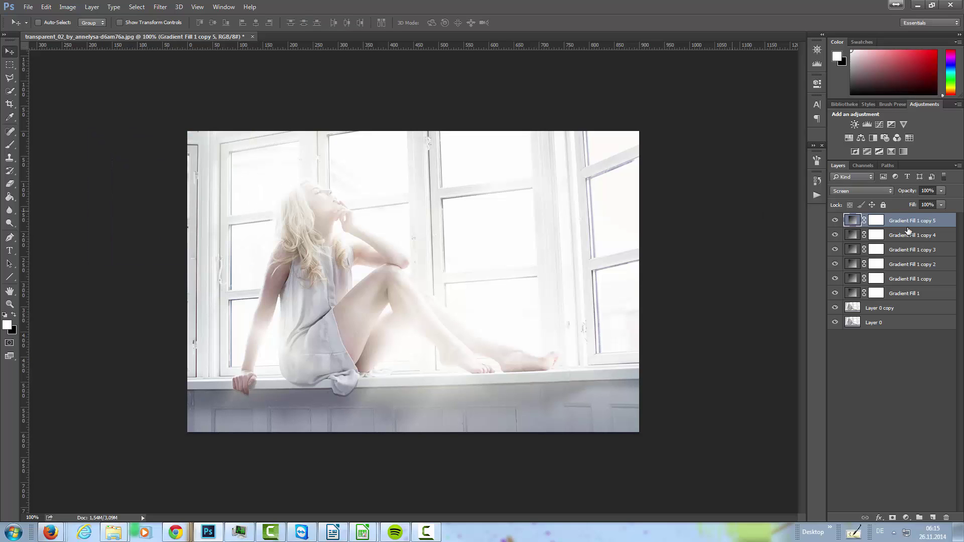
Reduce Gradient Fill 1 copy 4 to 60% scale
left_click(916, 236)
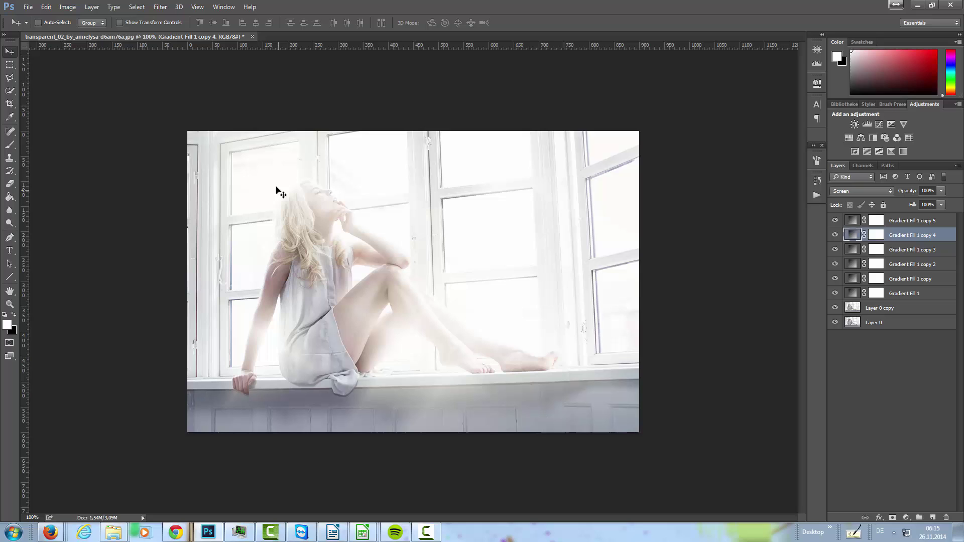
double_click(852, 235)
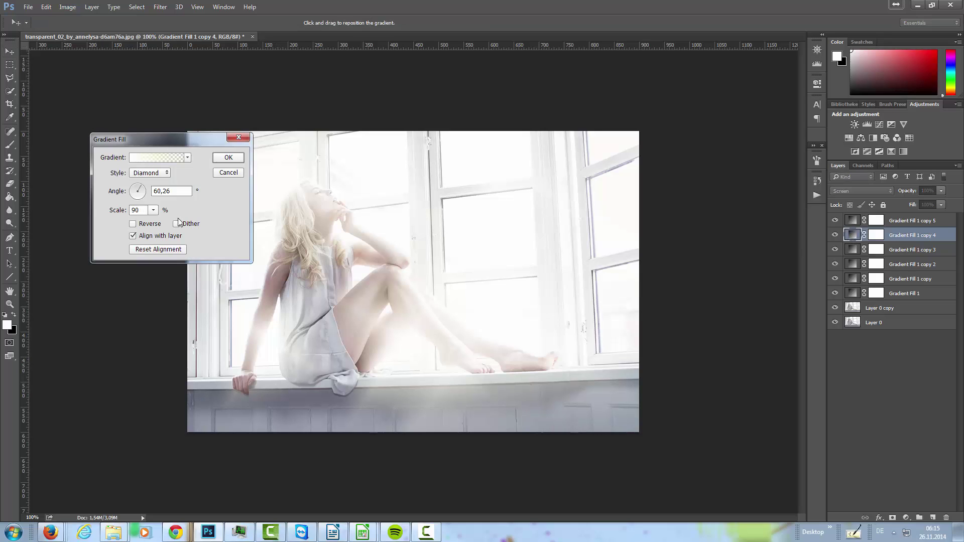
left_click(153, 210)
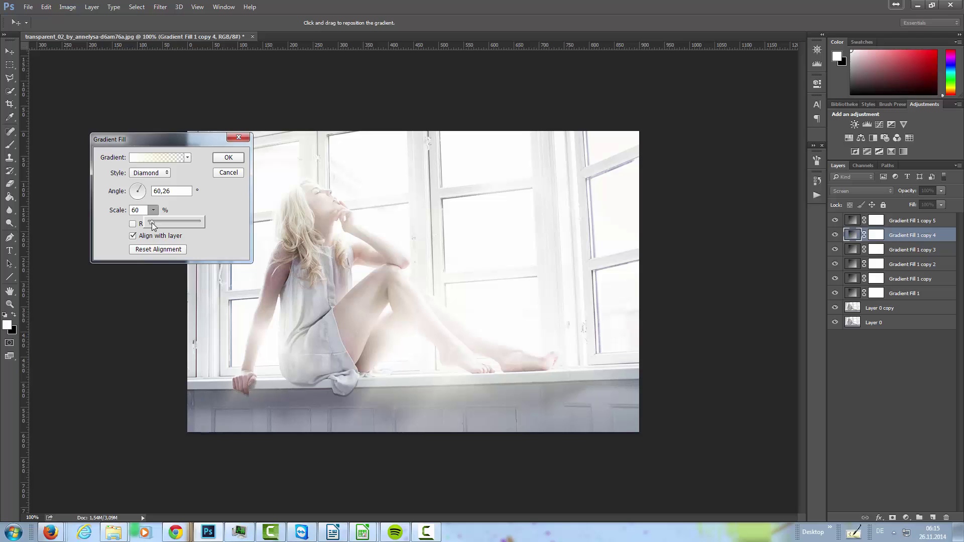
left_click(229, 158)
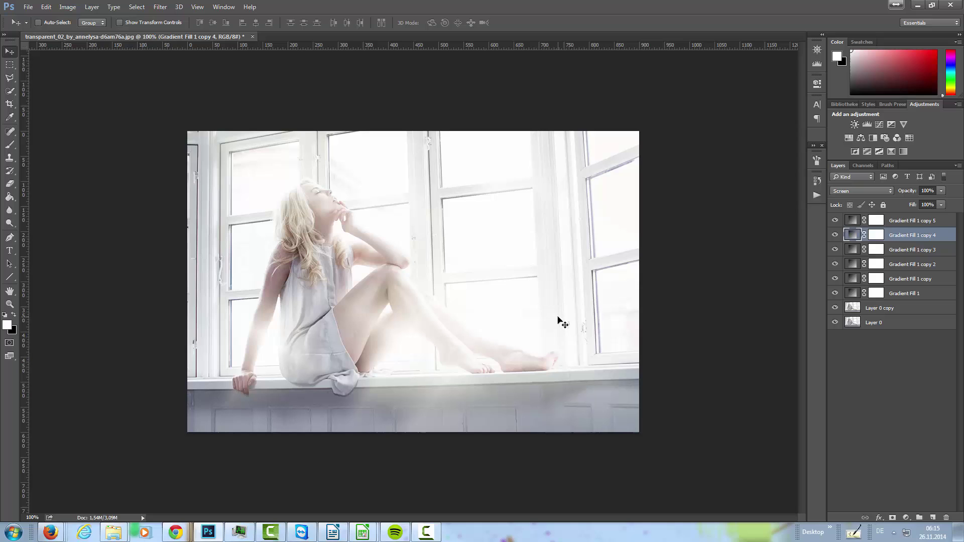
left_click(835, 323, "alt")
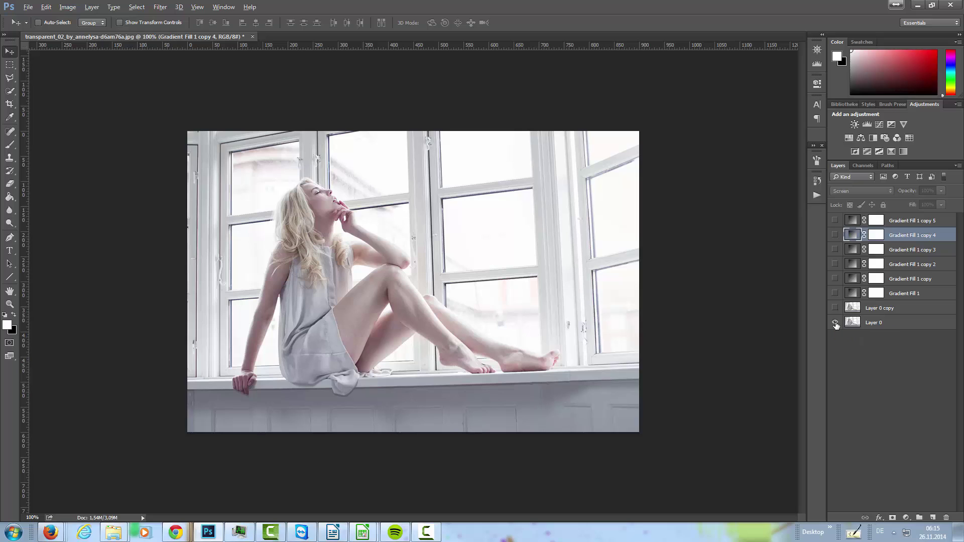
left_click(835, 324, "alt")
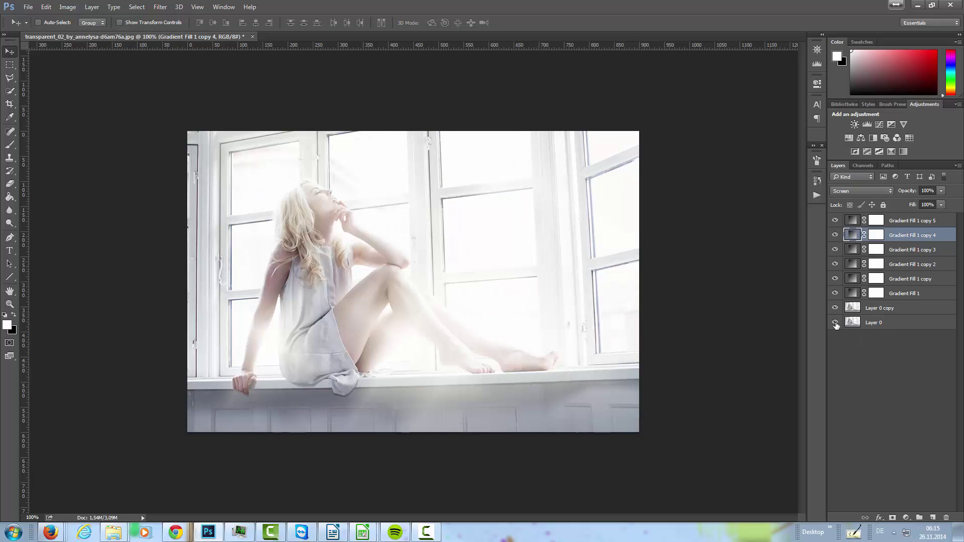